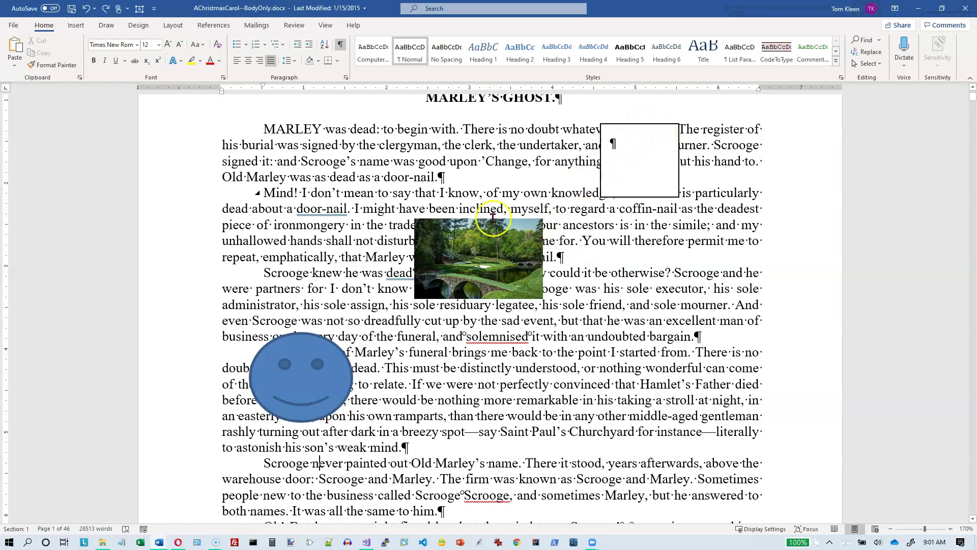
Try In Line, Square, Tight and Through wrapping on the empty text box, then set In Front of Text.
left_click(657, 123)
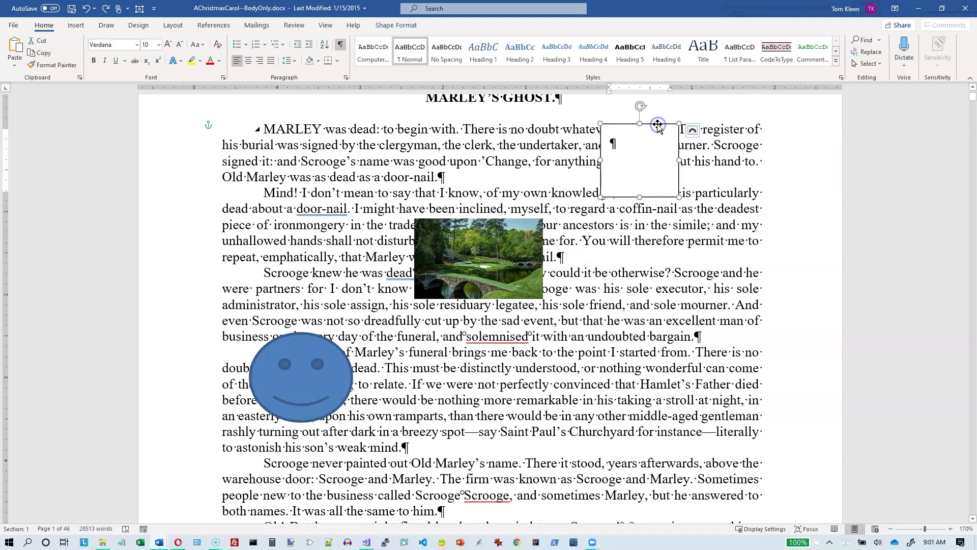
left_click(397, 27)
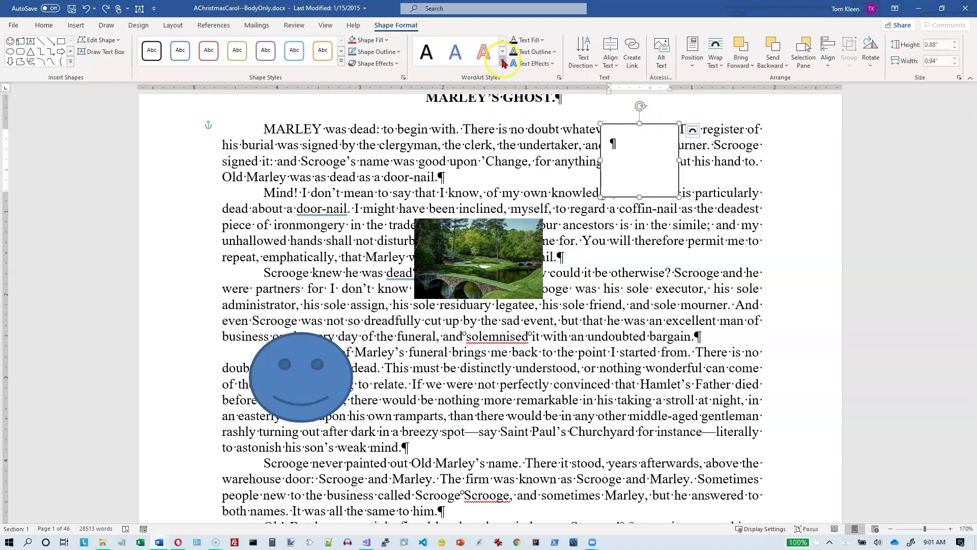
left_click(717, 63)
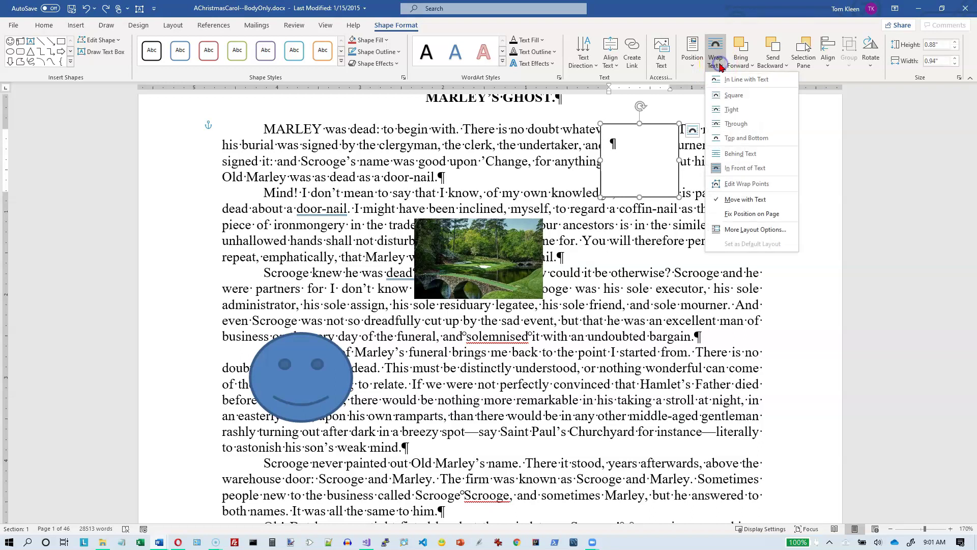
left_click(726, 78)
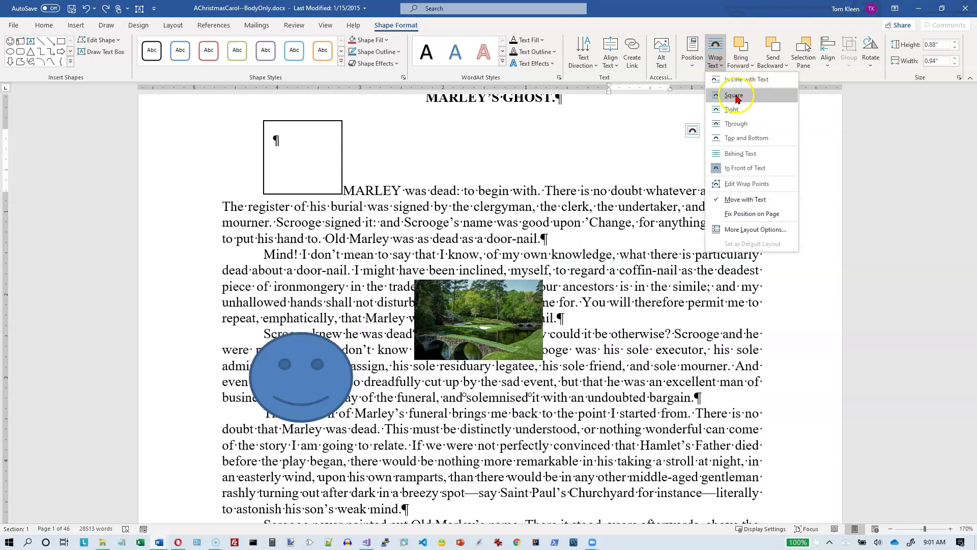
left_click(733, 96)
left_click(739, 115)
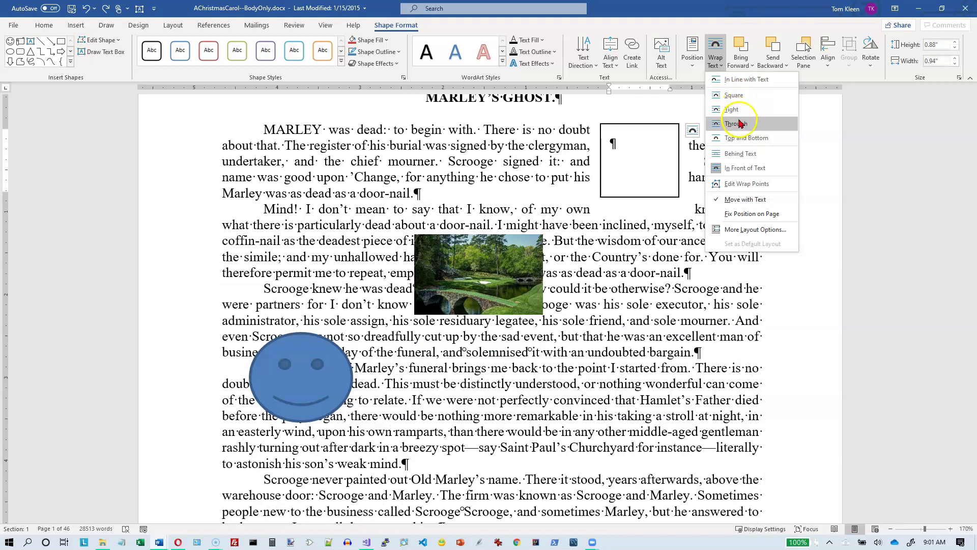
left_click(734, 101)
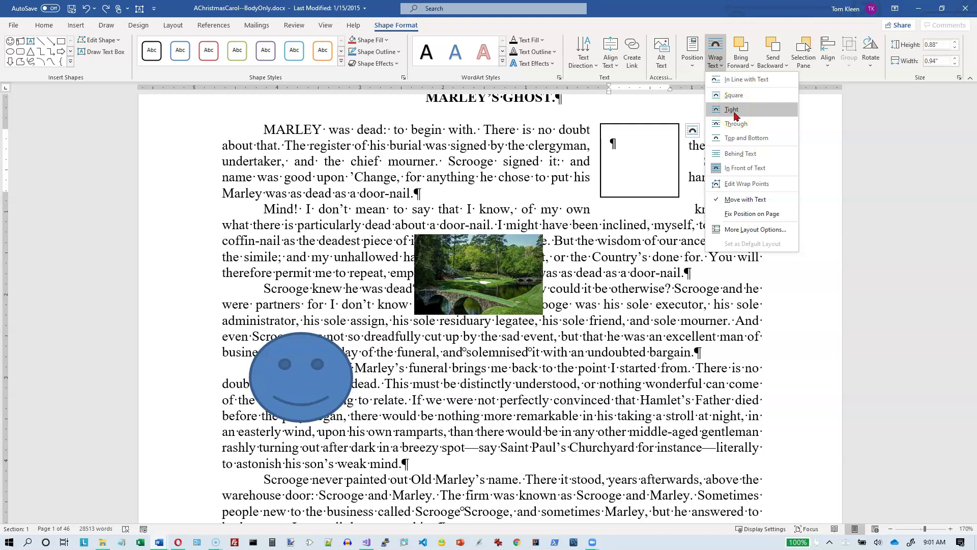
left_click(738, 168)
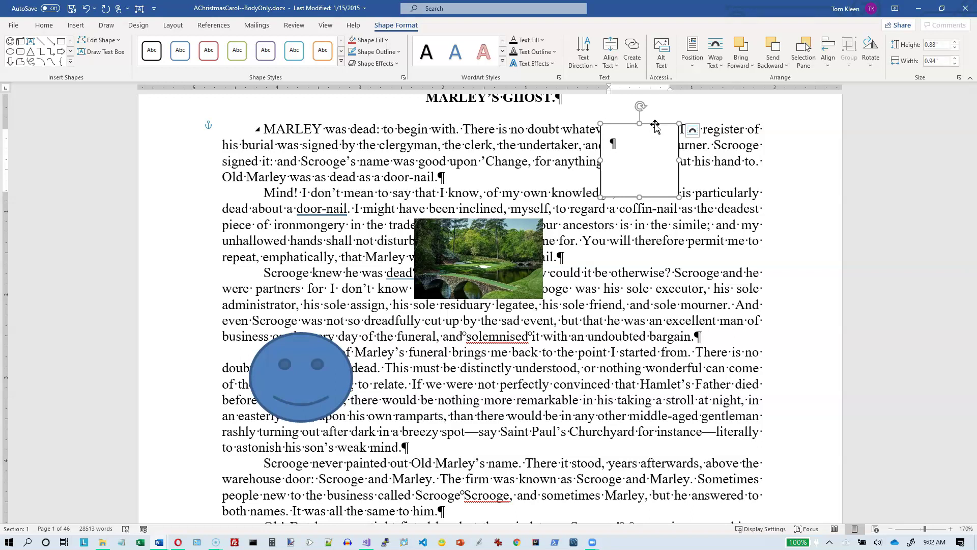
Add the golf picture and smiley shape to the text box selection, back on Shape Format.
mouse_move(655, 128)
left_mouse_down()
mouse_move(548, 185)
mouse_move(509, 223)
mouse_move(636, 147)
mouse_move(654, 125)
mouse_move(494, 239)
left_mouse_up()
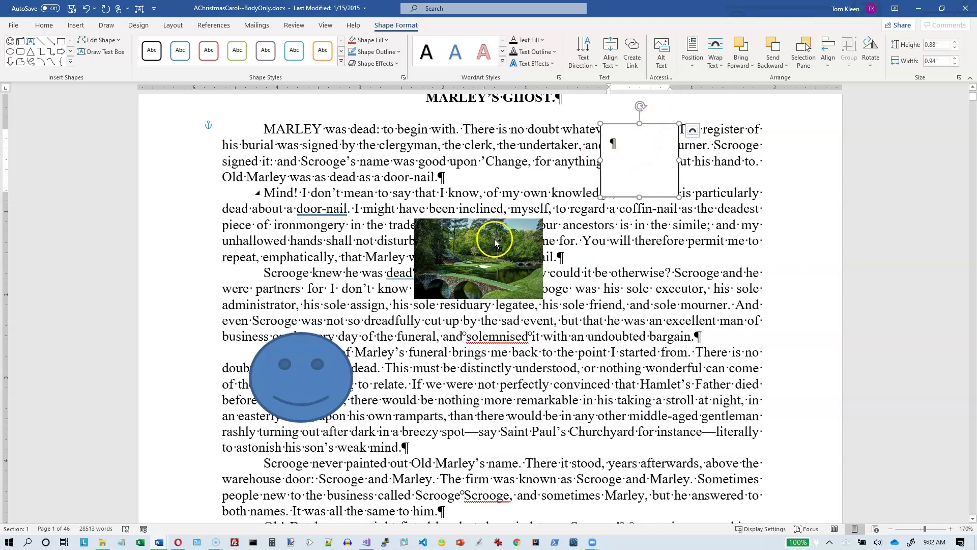
left_click(494, 239, "shift")
left_click(288, 369, "shift")
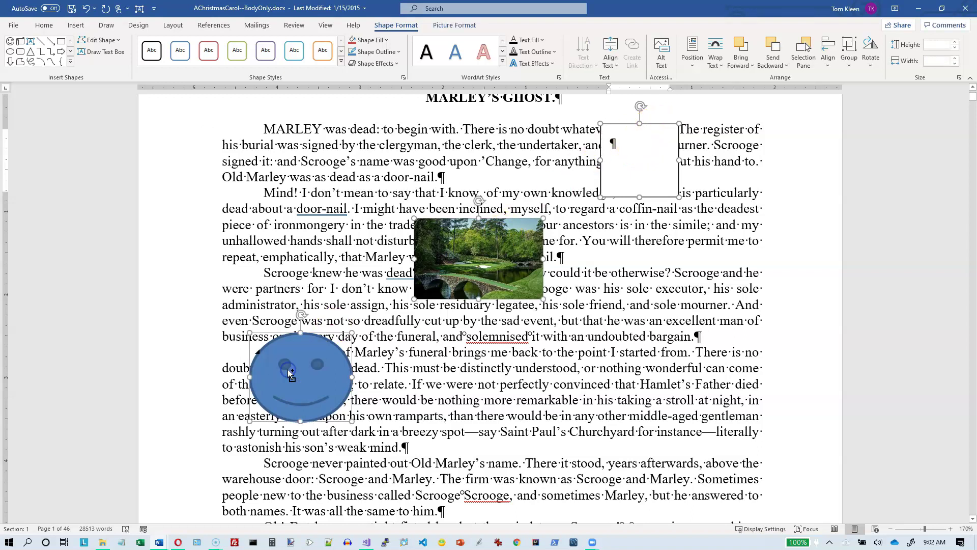
left_click(467, 29)
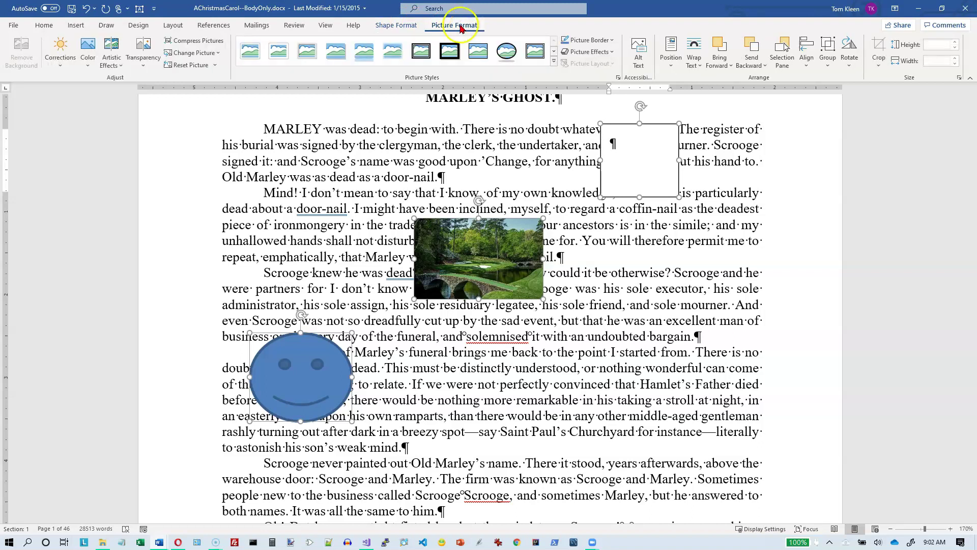
left_click(396, 25)
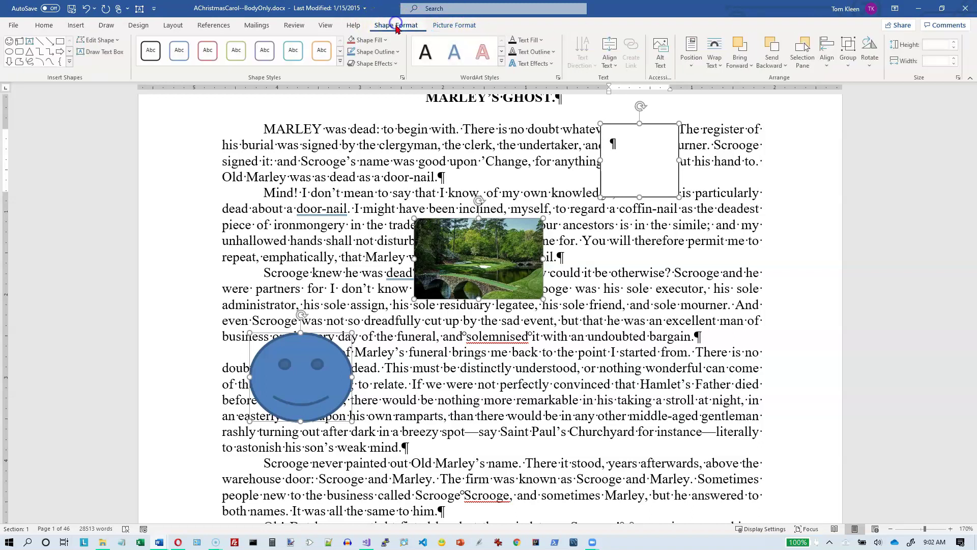
Apply Align Left, then Align Center, then Align Right to the three selected objects.
left_click(828, 59)
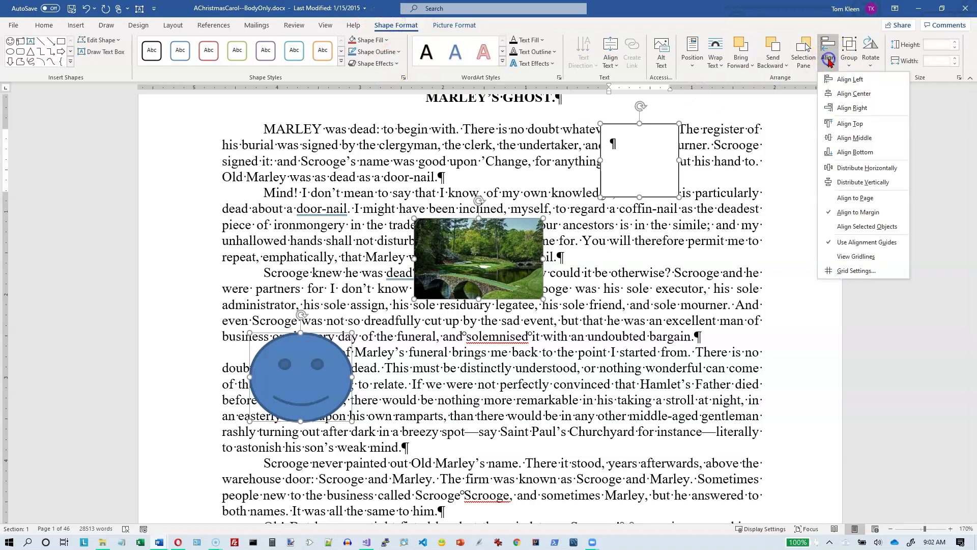
left_click(850, 80)
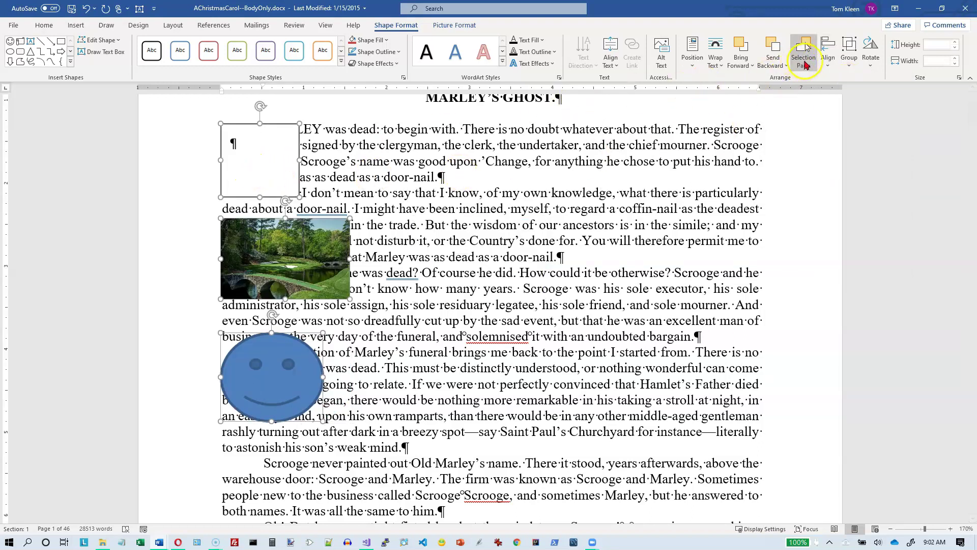
left_click(828, 60)
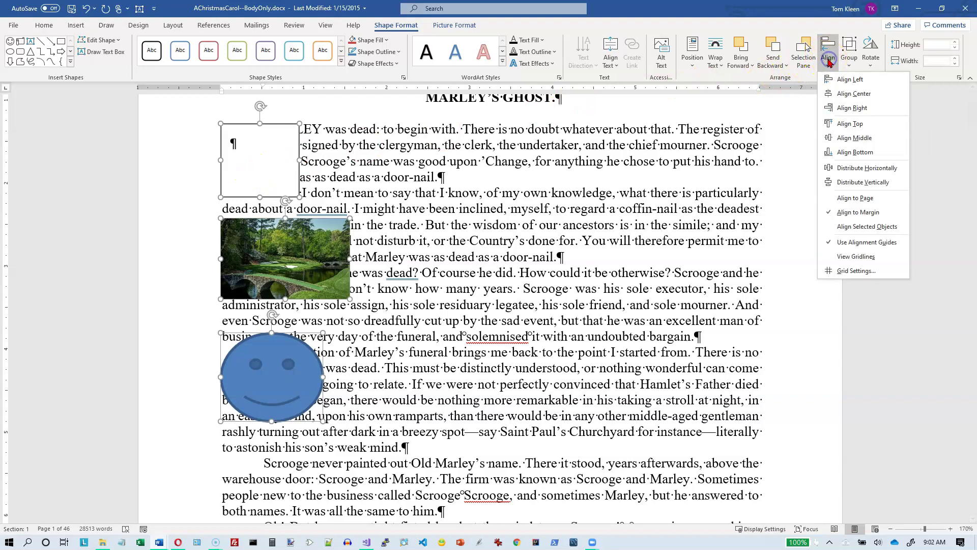
left_click(851, 93)
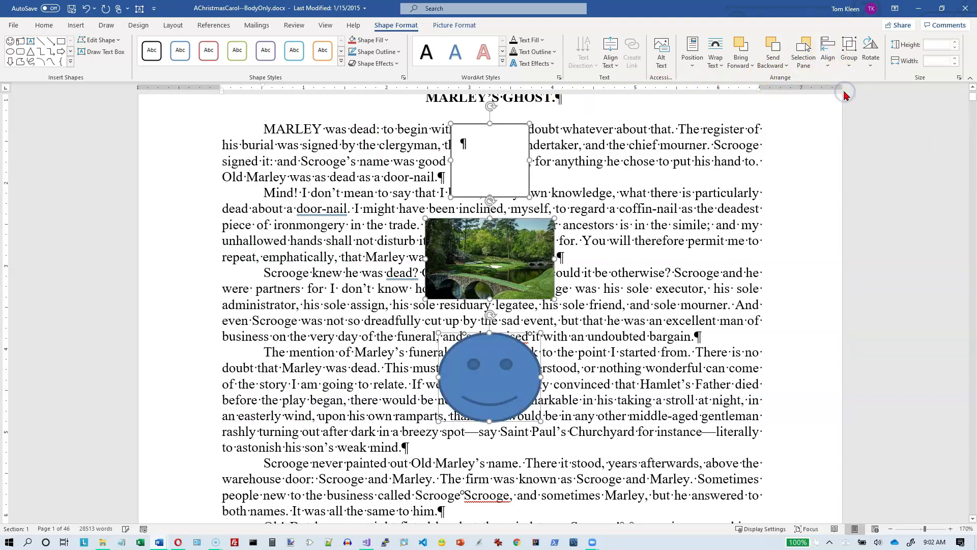
left_click(827, 51)
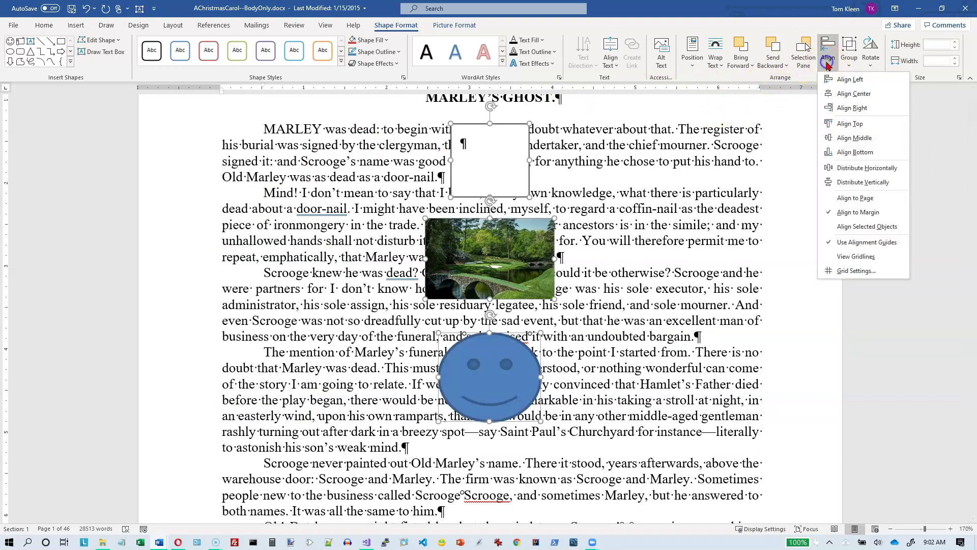
left_click(845, 103)
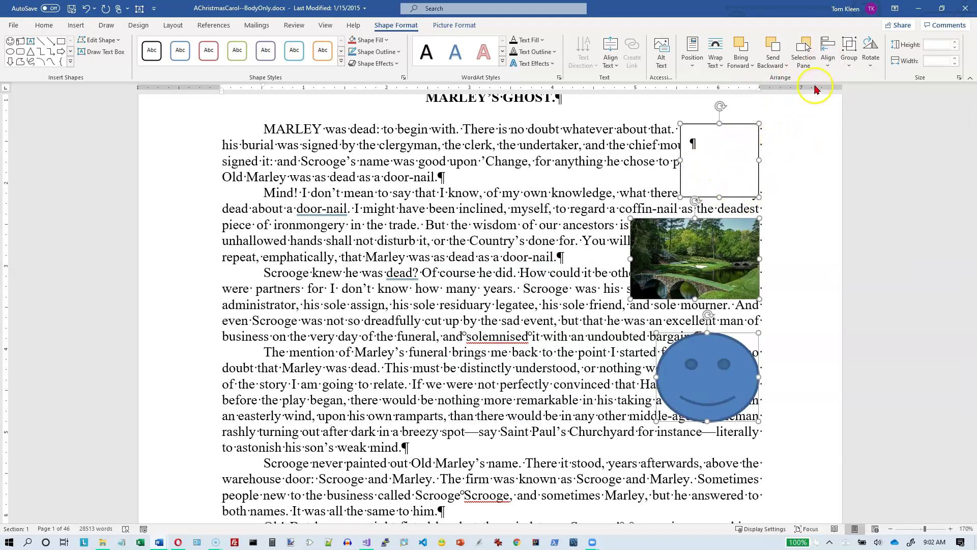
Undo both alignments and switch alignment to Align Selected Objects.
key("ctrl+z")
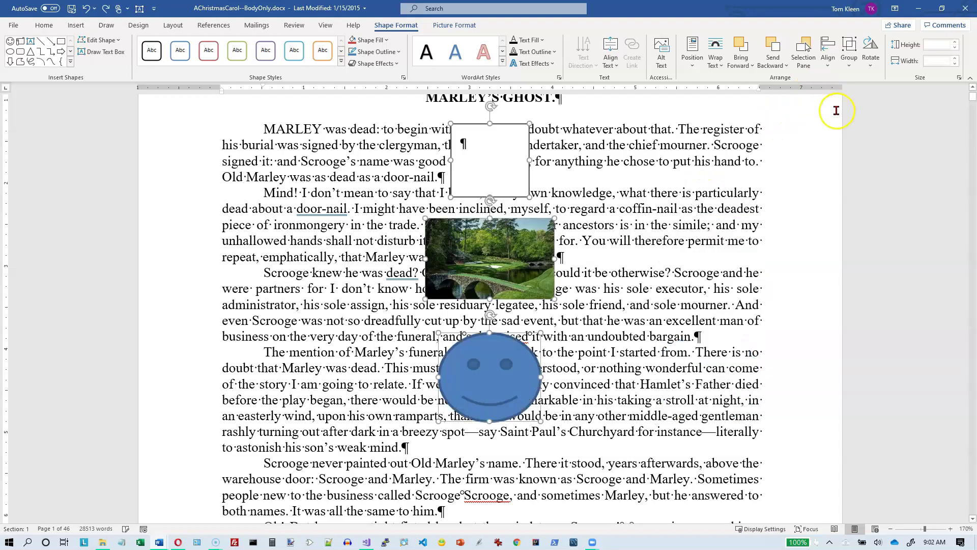
key("ctrl+z")
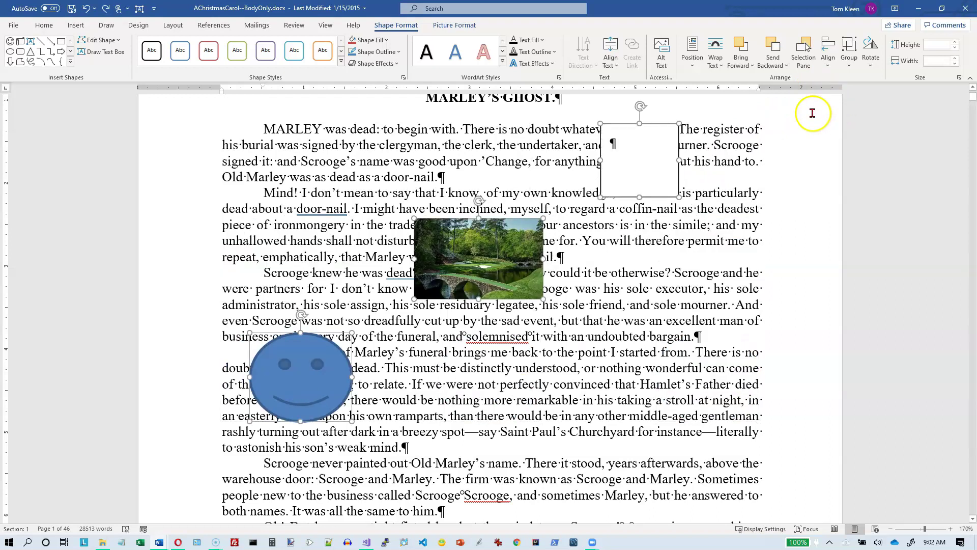
left_click(828, 65)
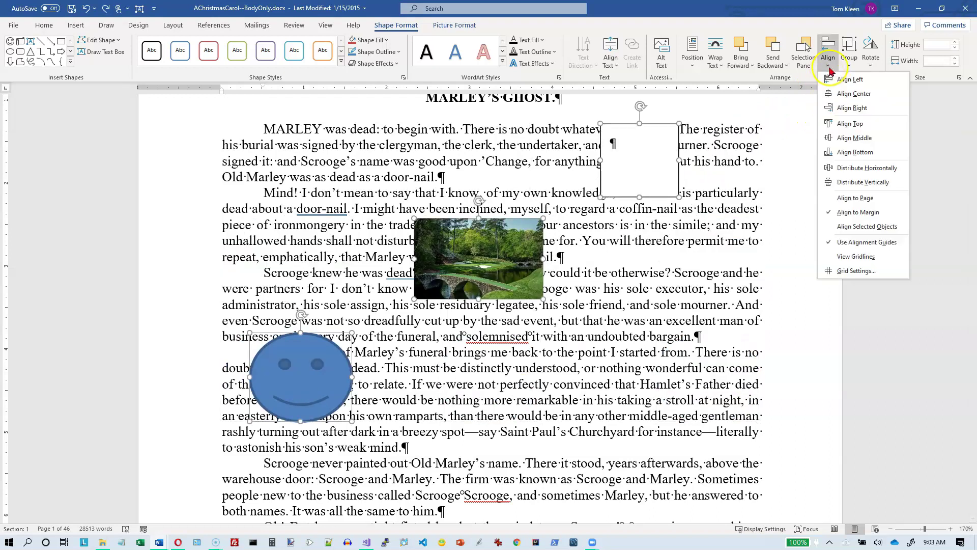
left_click(881, 228)
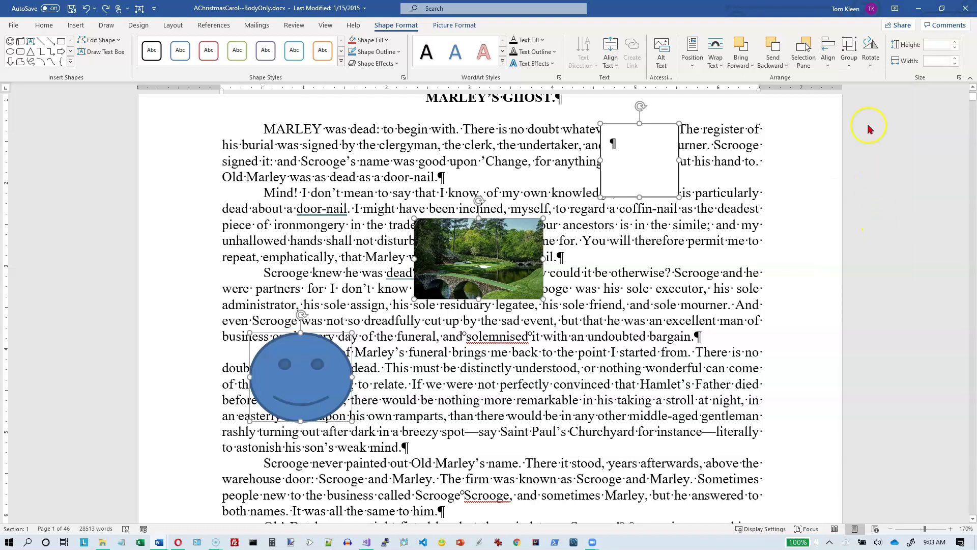
left_click(830, 68)
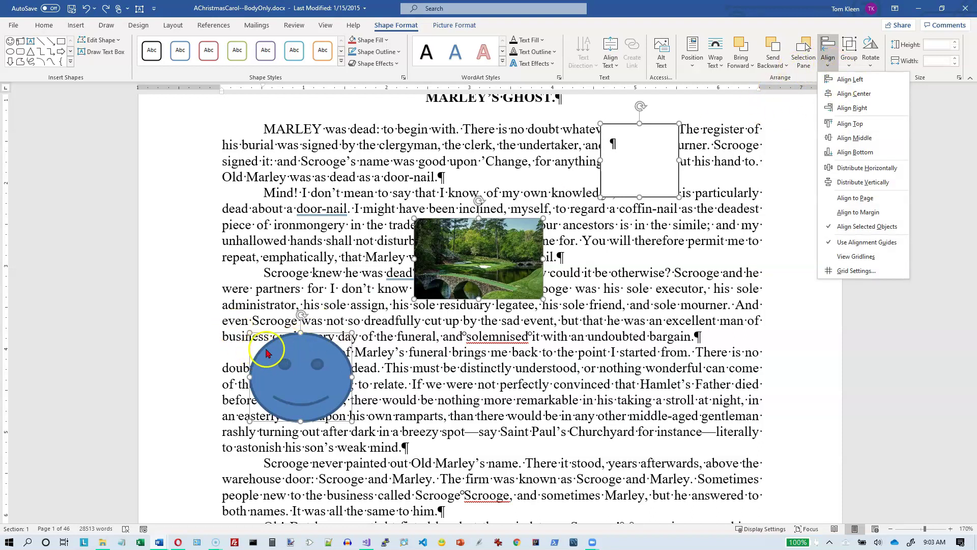
Align the objects left relative to one another, then undo it.
left_click(842, 82)
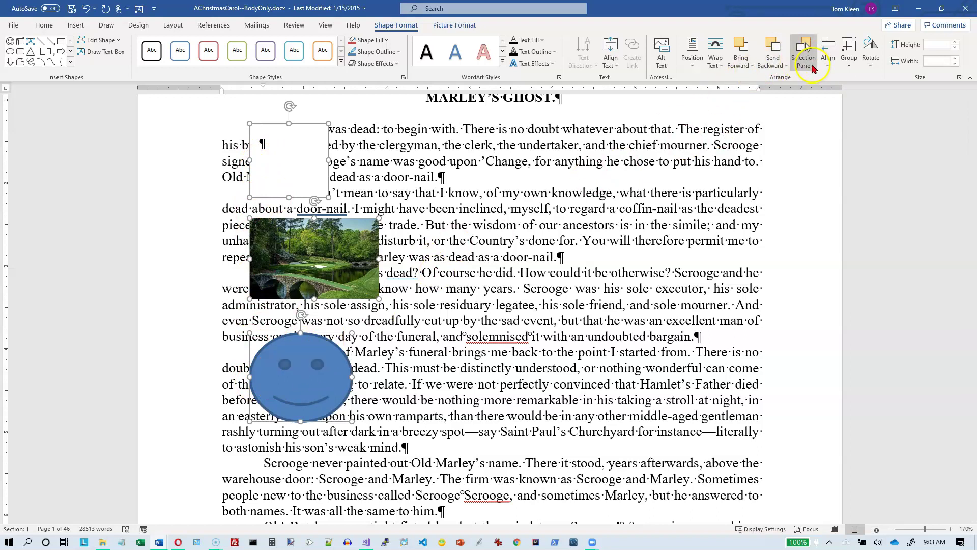
key("ctrl+z")
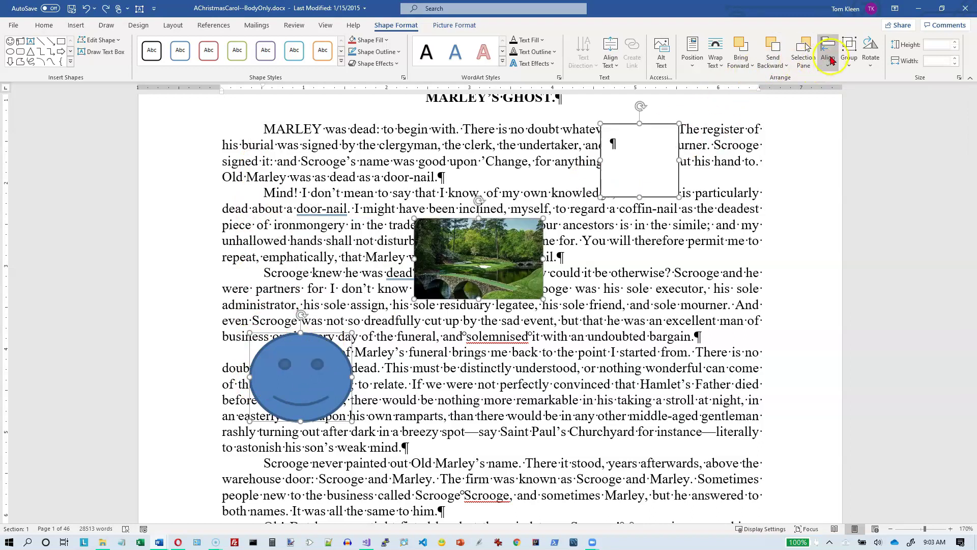
left_click(828, 68)
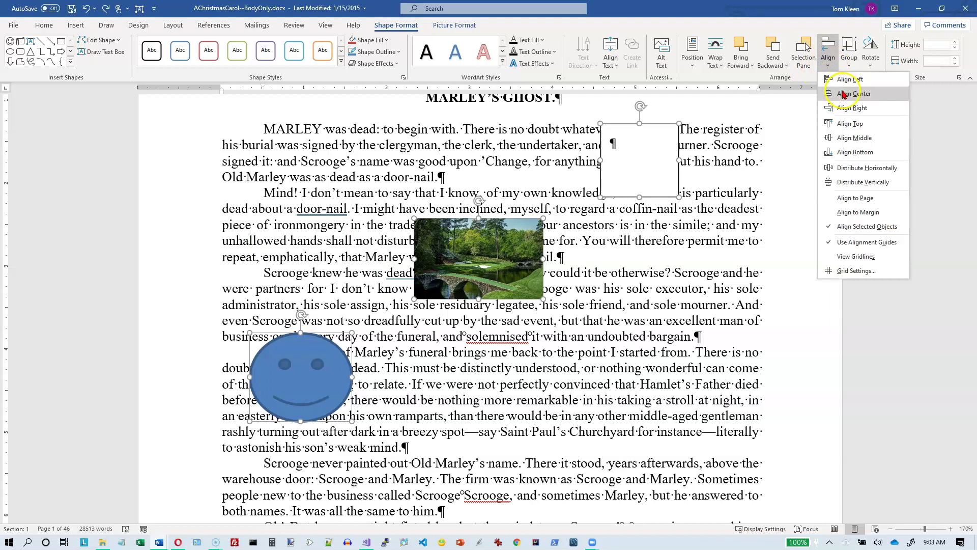
left_click(486, 228)
Shift the three objects slightly left, apply Align Center, then undo the centring.
left_click_drag(489, 223, 461, 220)
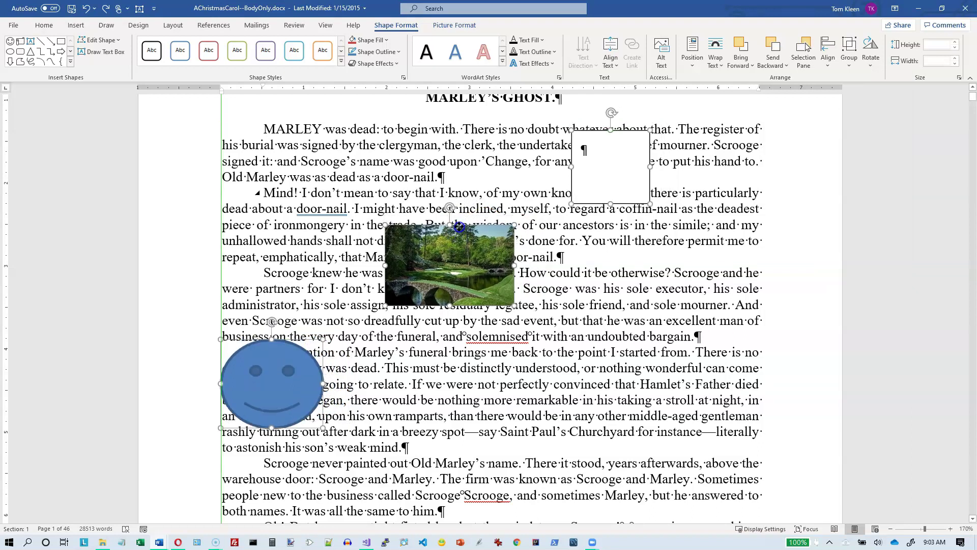
left_click(484, 163)
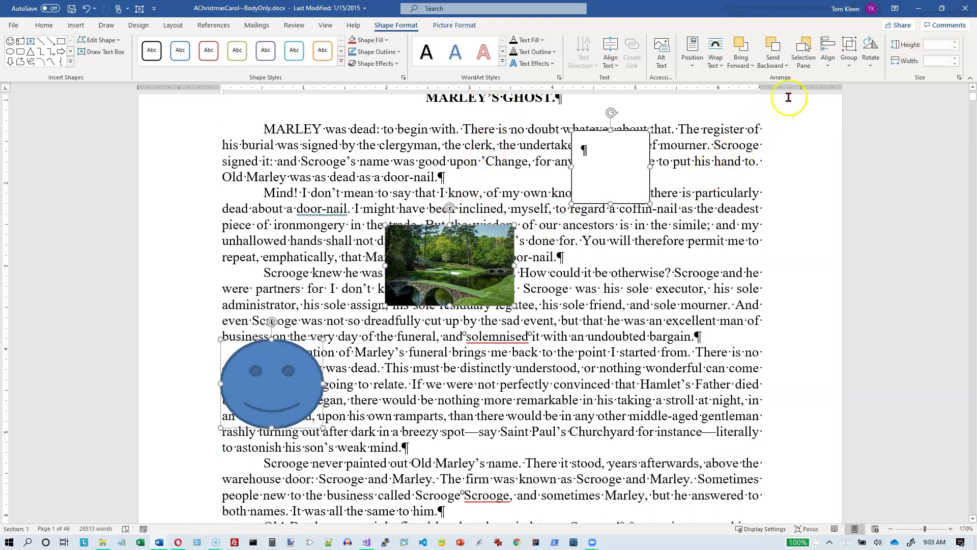
left_click(829, 69)
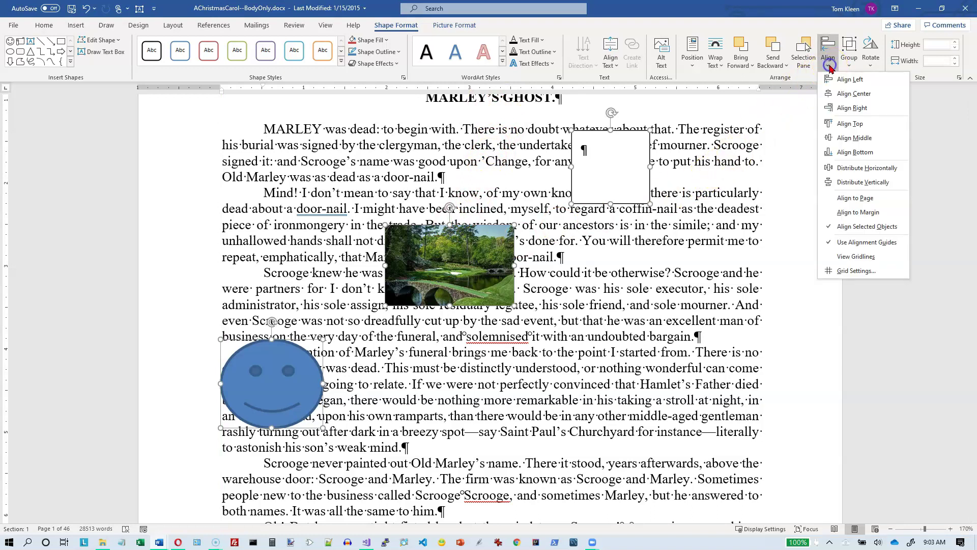
left_click(841, 94)
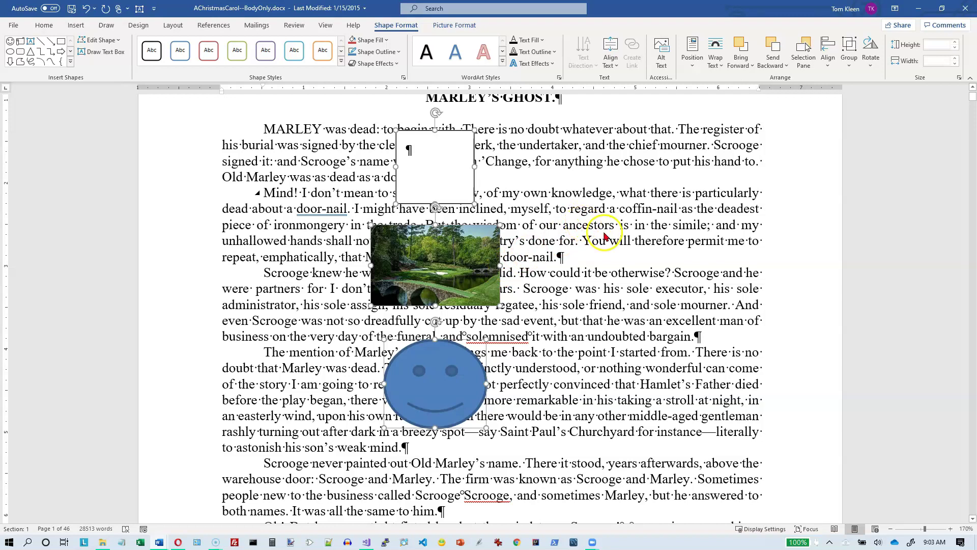
key("ctrl+z")
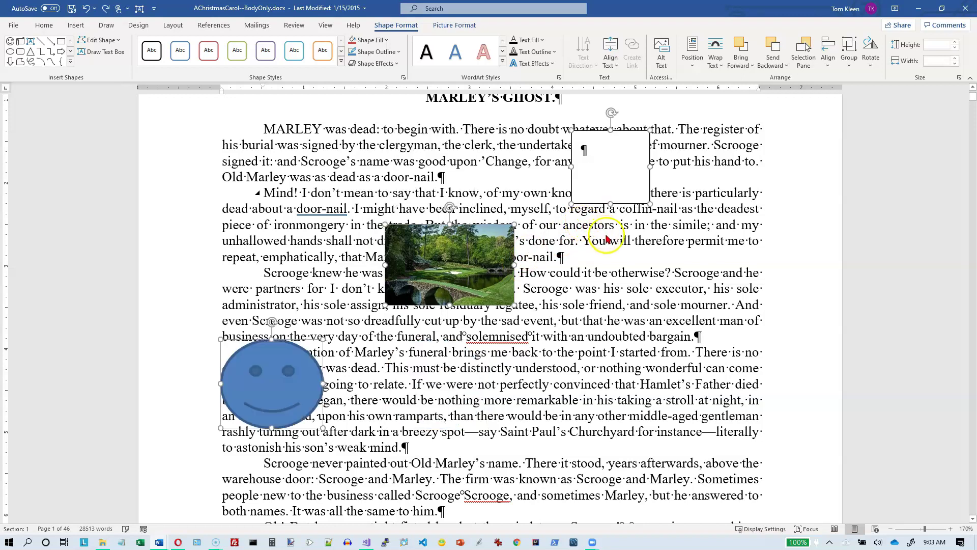
left_click(830, 65)
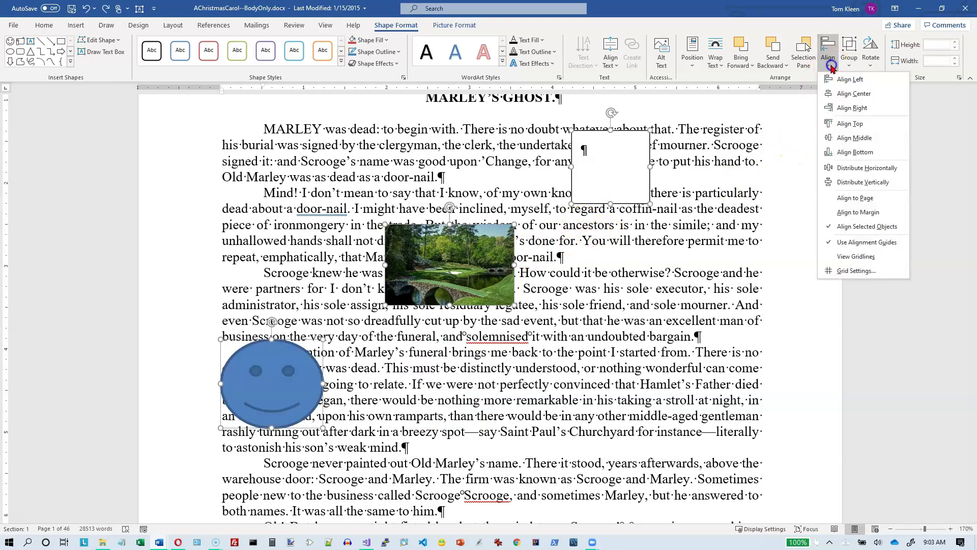
left_click(851, 109)
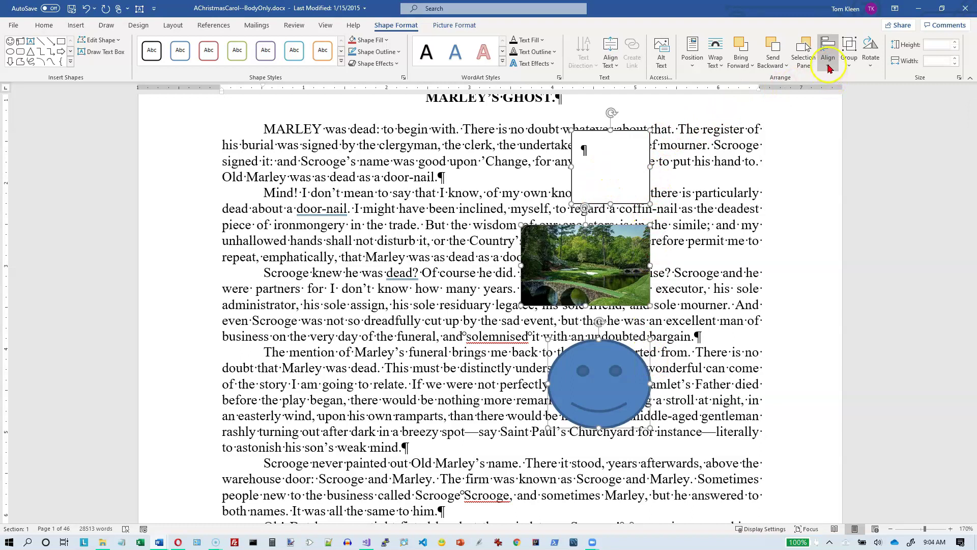
key("ctrl+z")
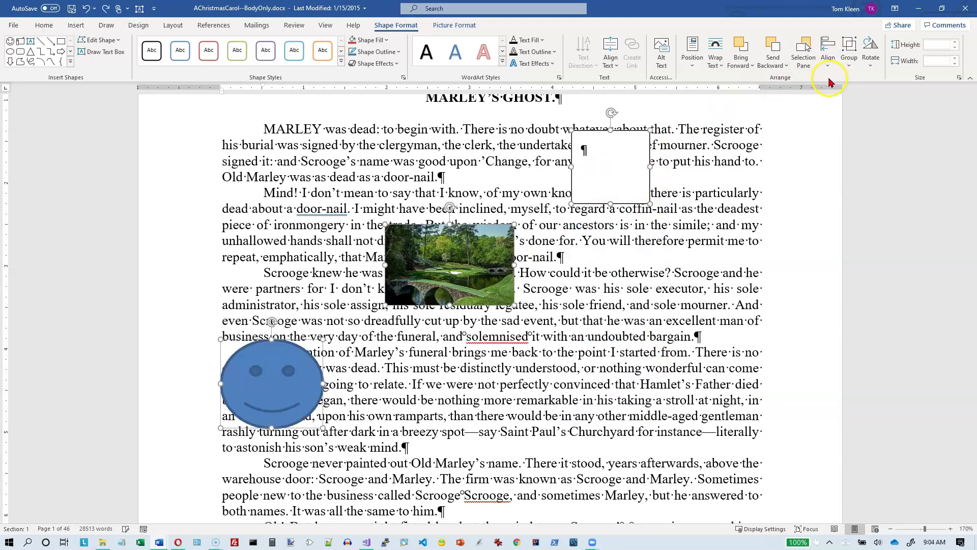
left_click(828, 58)
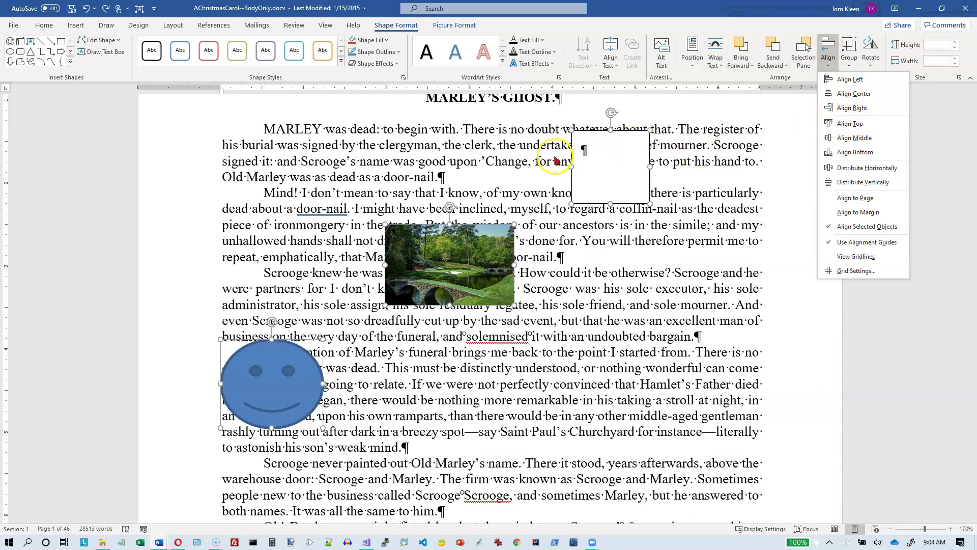
left_click(858, 124)
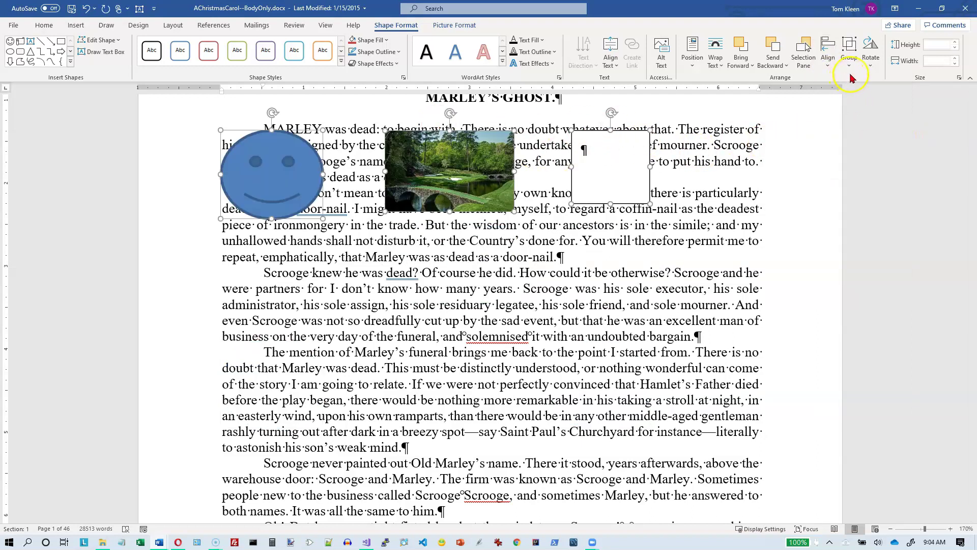
key("ctrl+z")
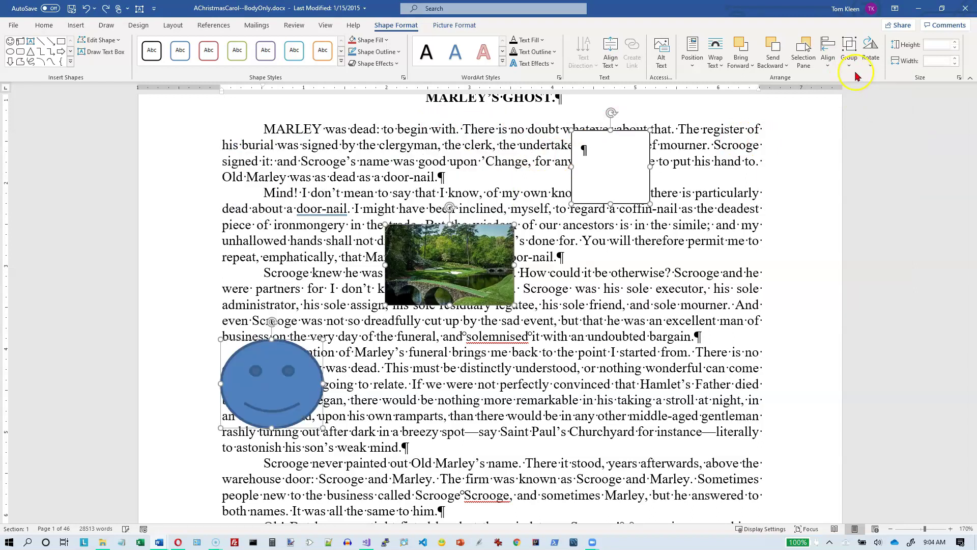
left_click(828, 59)
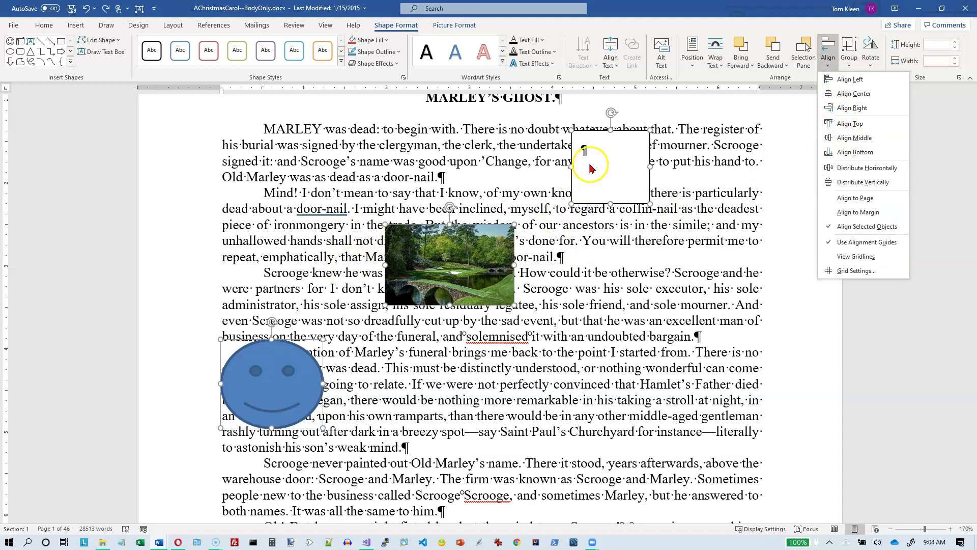
left_click(845, 138)
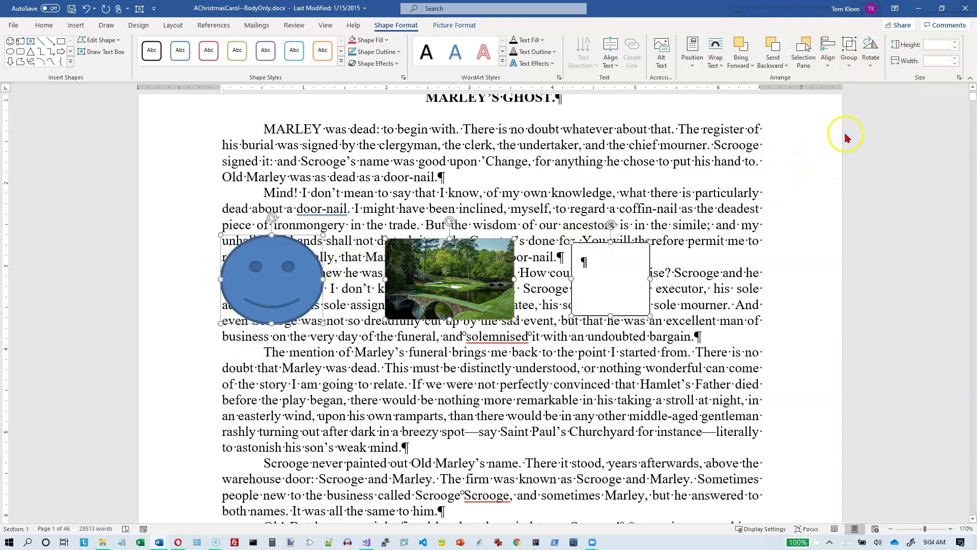
key("ctrl+z")
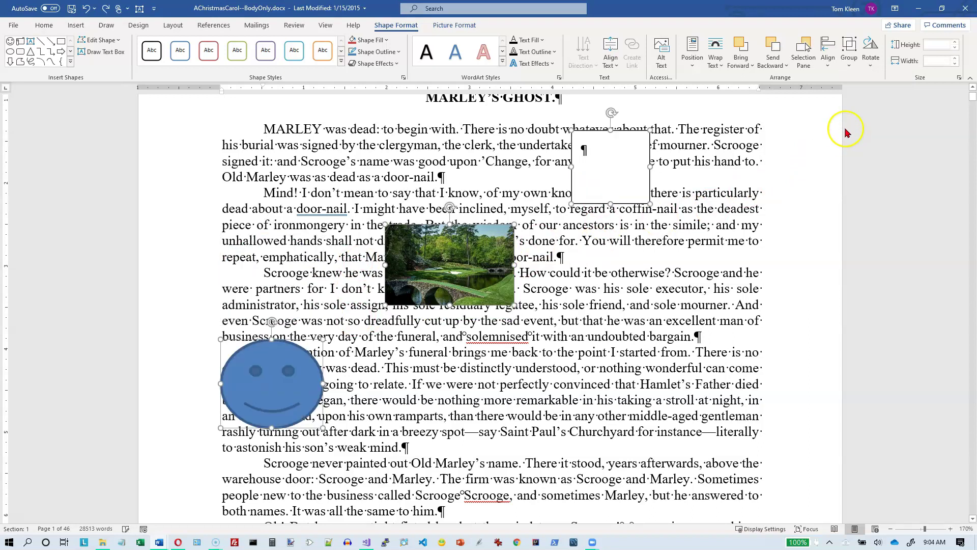
left_click(828, 53)
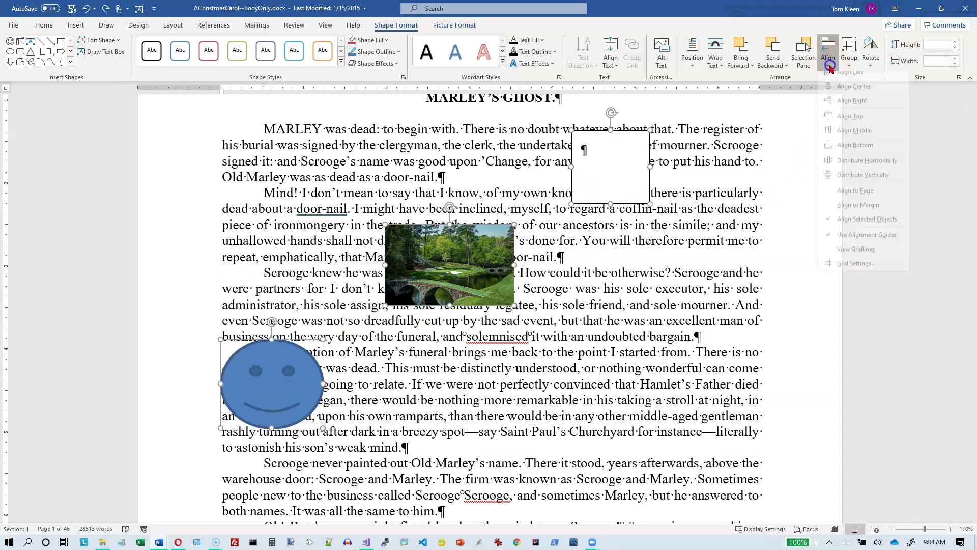
left_click(855, 152)
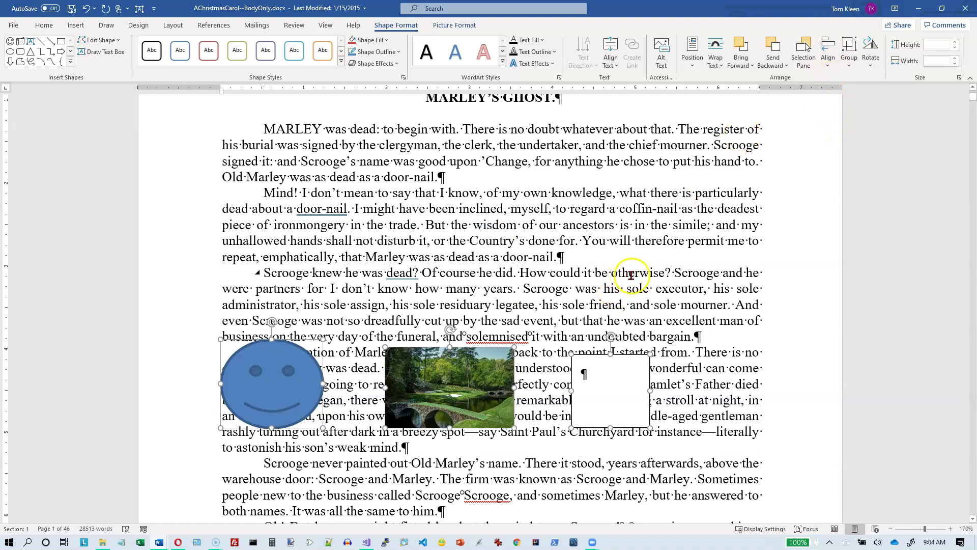
key("ctrl+z")
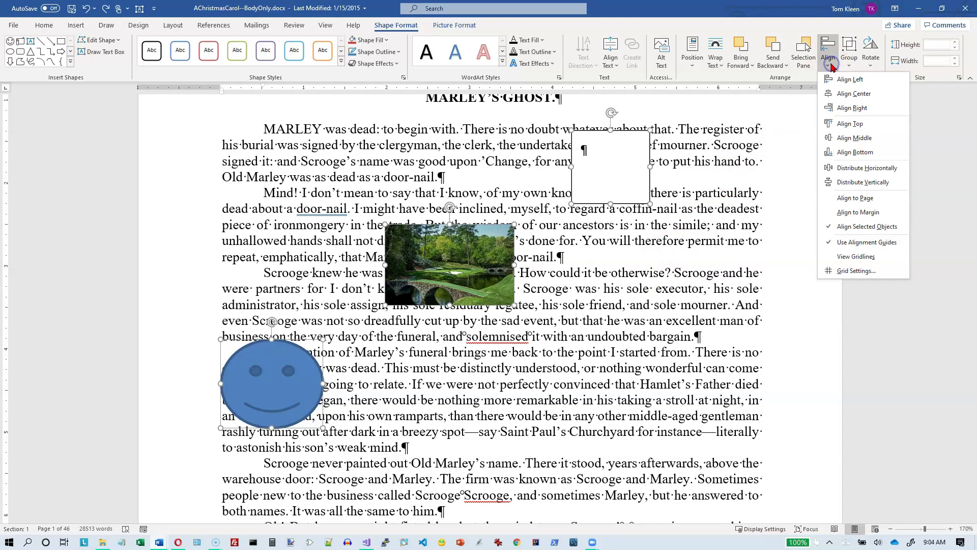
Deselect the objects and drag the empty text box to the right margin.
left_click(733, 131)
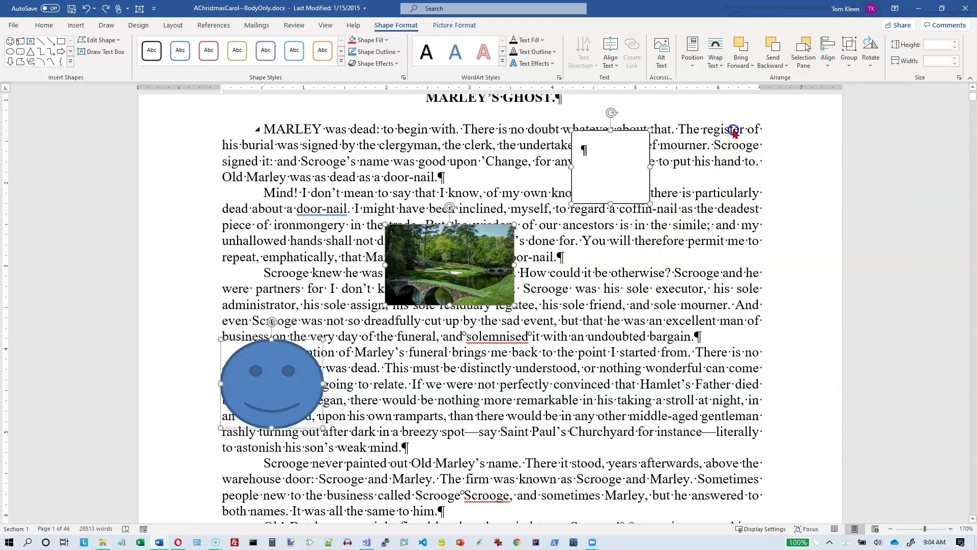
left_click(700, 151)
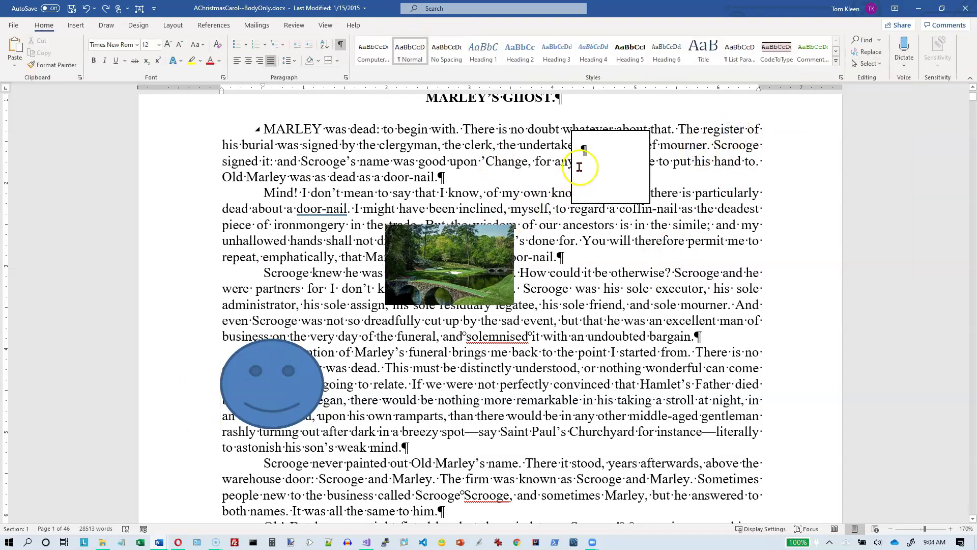
left_click_drag(608, 133, 712, 137)
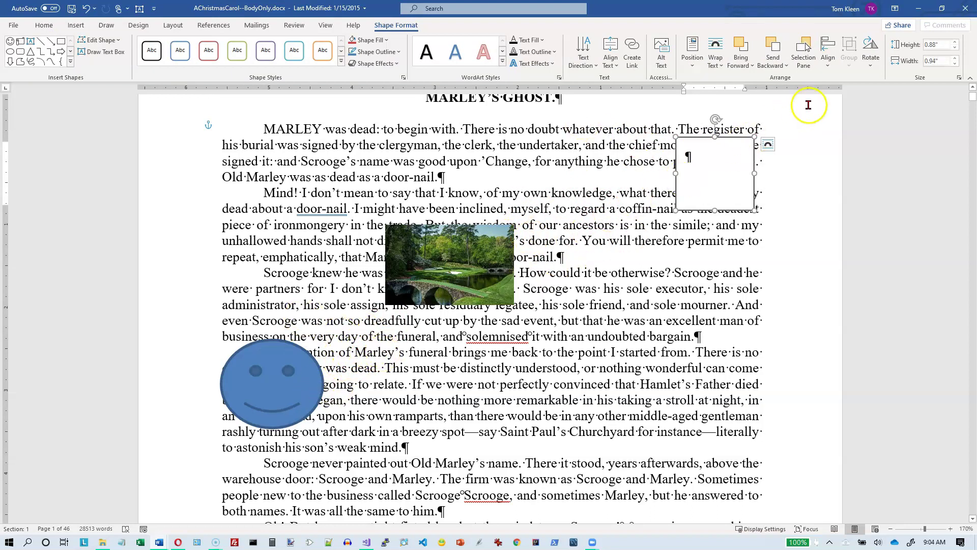
left_click(828, 60)
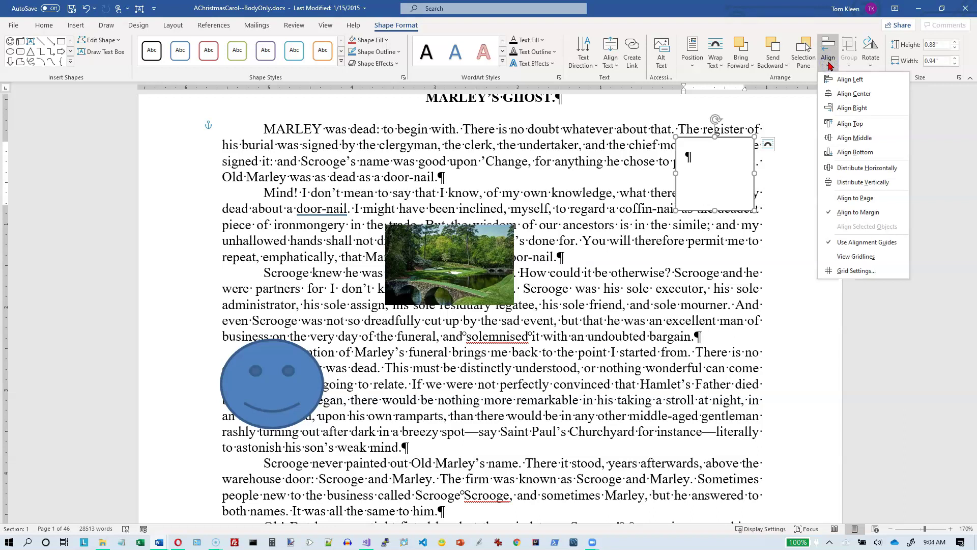
Select all three objects, align their tops, and distribute them horizontally.
left_click(476, 271)
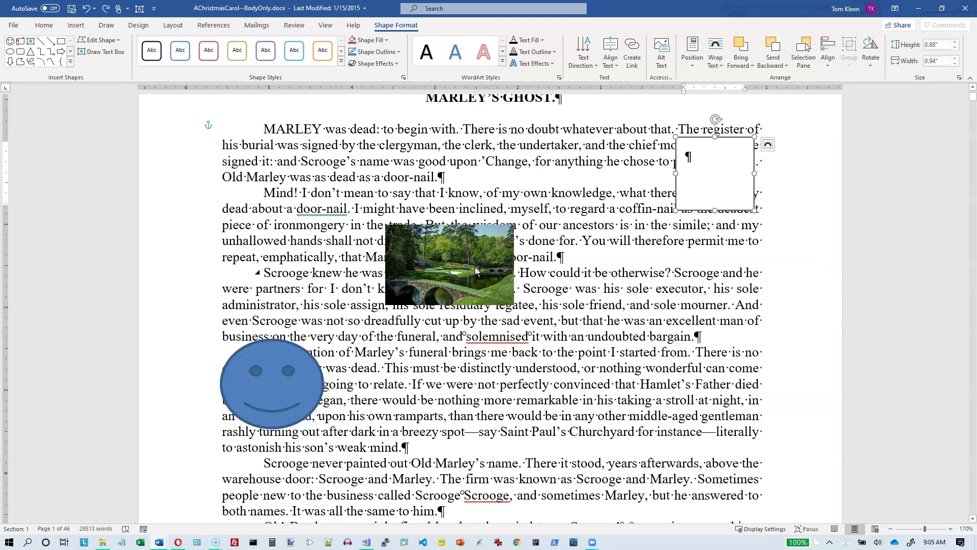
left_click(477, 271, "shift")
left_click(292, 366, "shift")
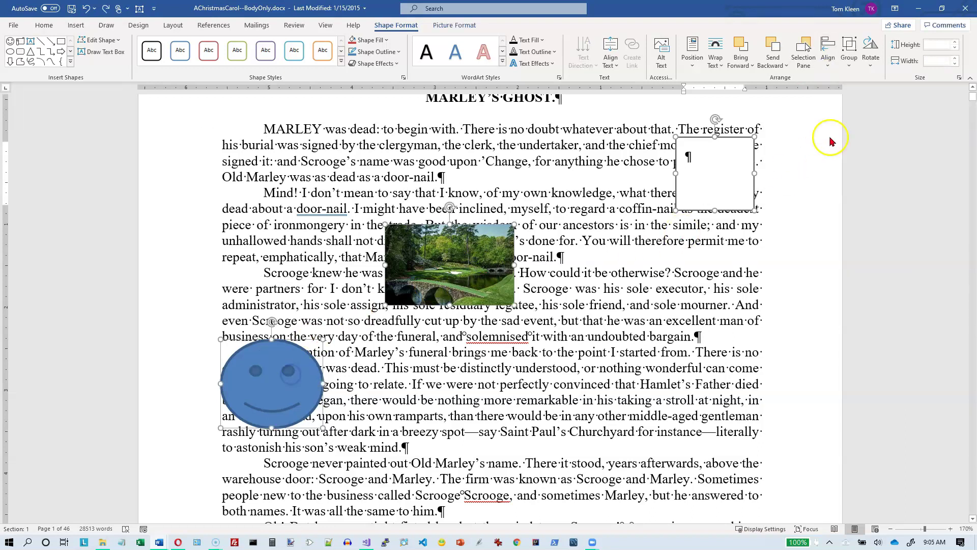
left_click(828, 60)
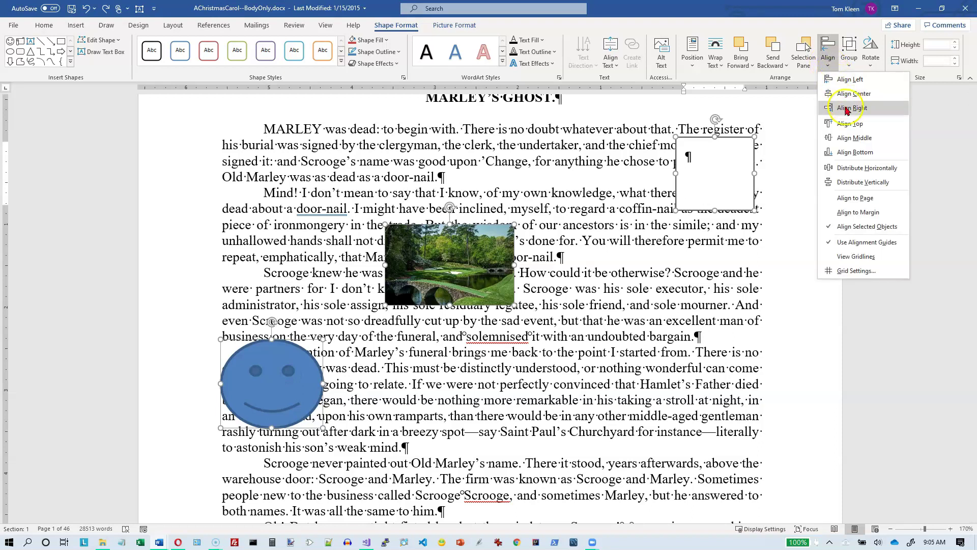
left_click(849, 124)
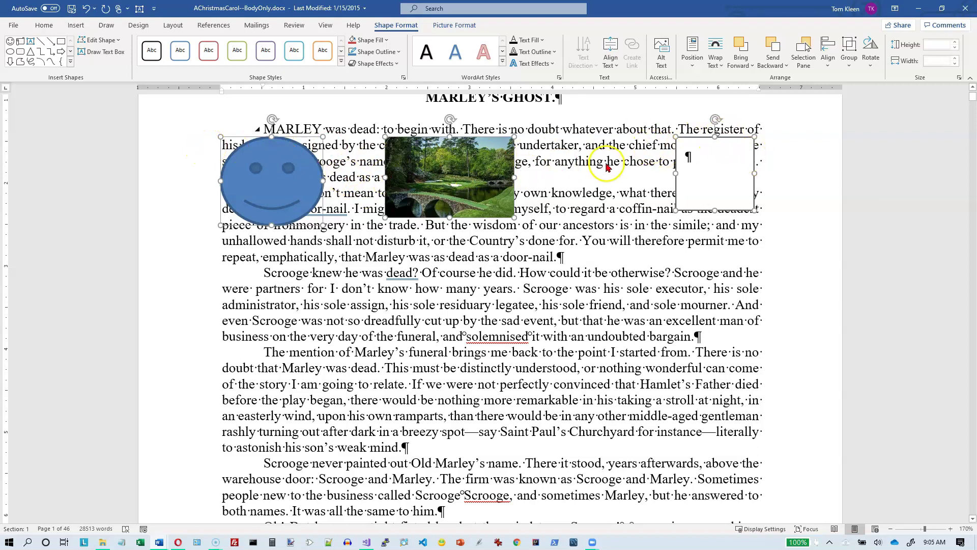
left_click(829, 61)
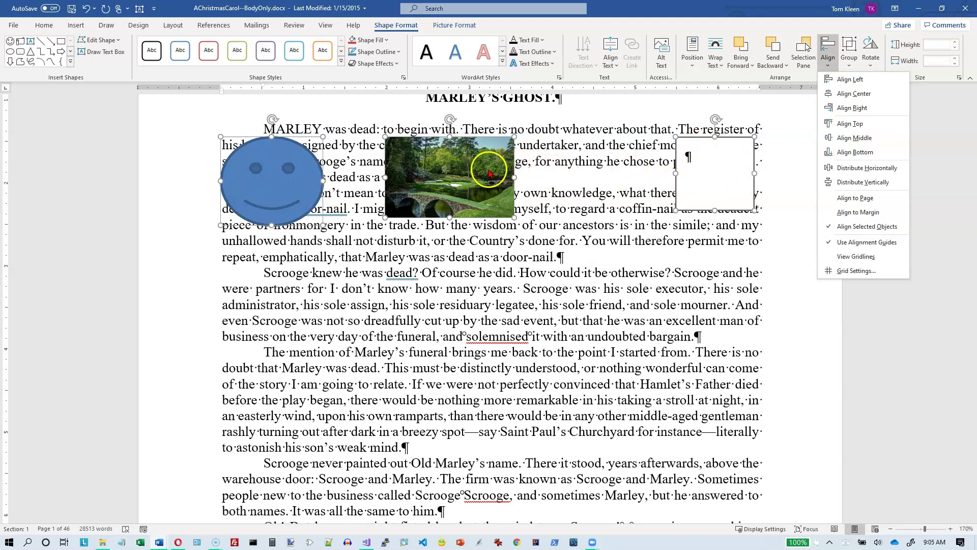
left_click(864, 168)
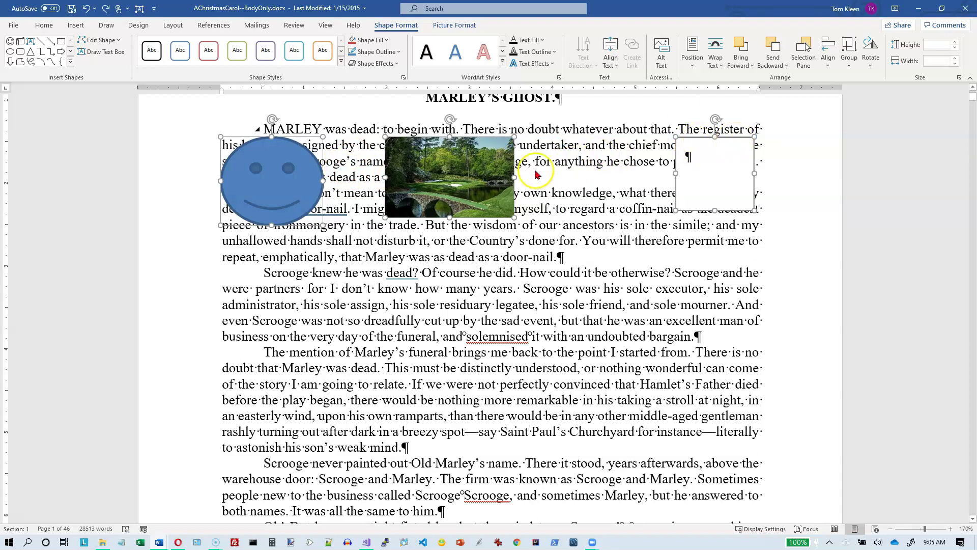
Move the golf picture to mid-page, the smiley lower, and the text box to top centre.
left_click(463, 176)
left_click_drag(463, 176, 569, 319)
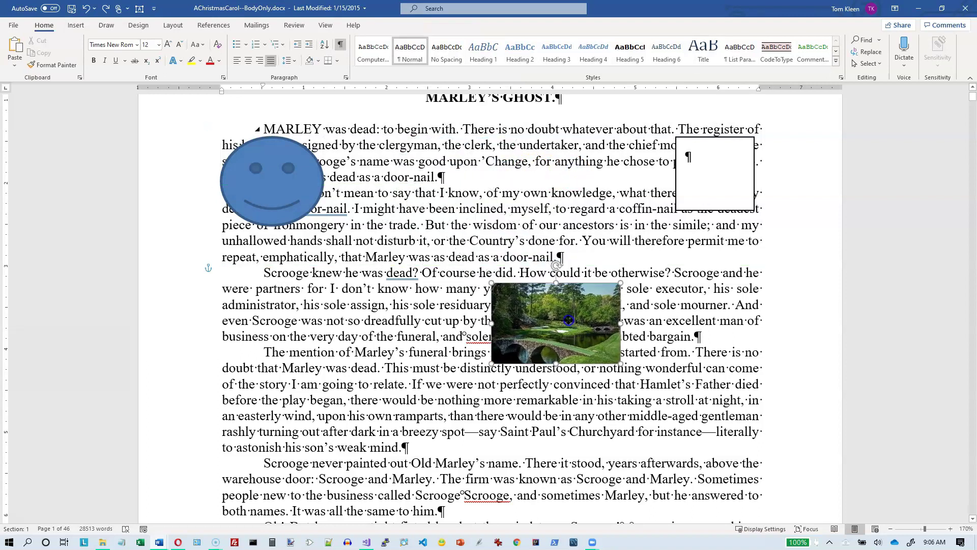
left_click(270, 170)
left_click_drag(270, 170, 276, 179)
left_click_drag(340, 273, 552, 430)
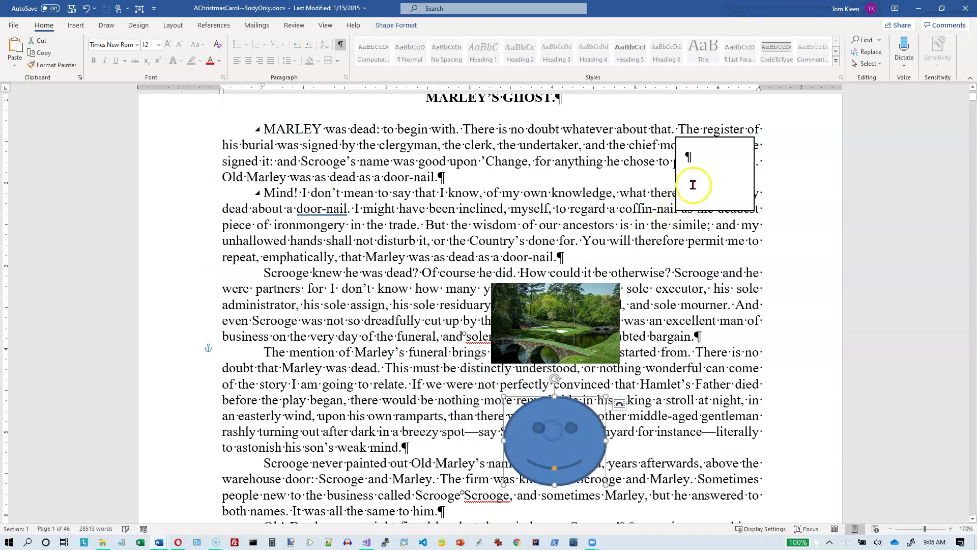
left_click(707, 137)
left_click_drag(706, 136, 546, 109)
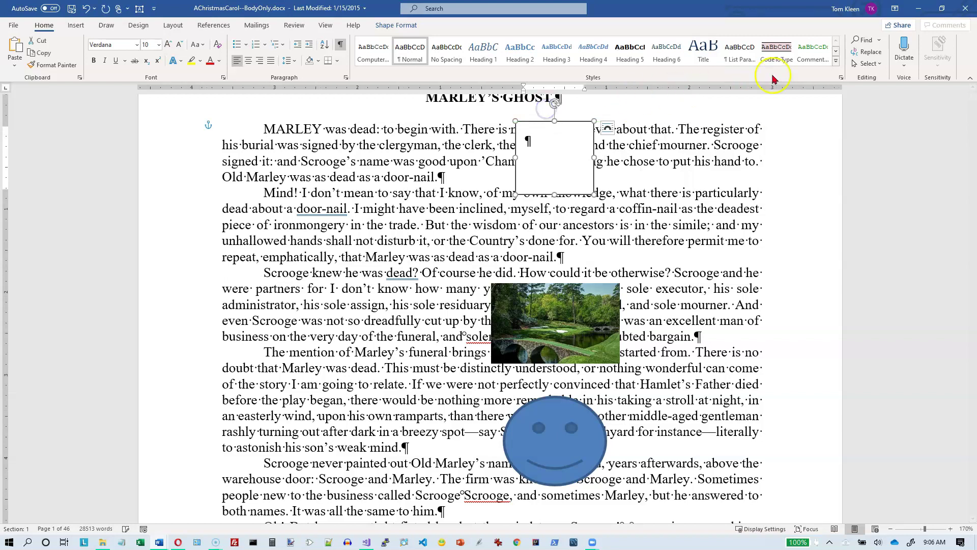
Select the text box, picture and smiley together and distribute them vertically.
left_click(406, 25)
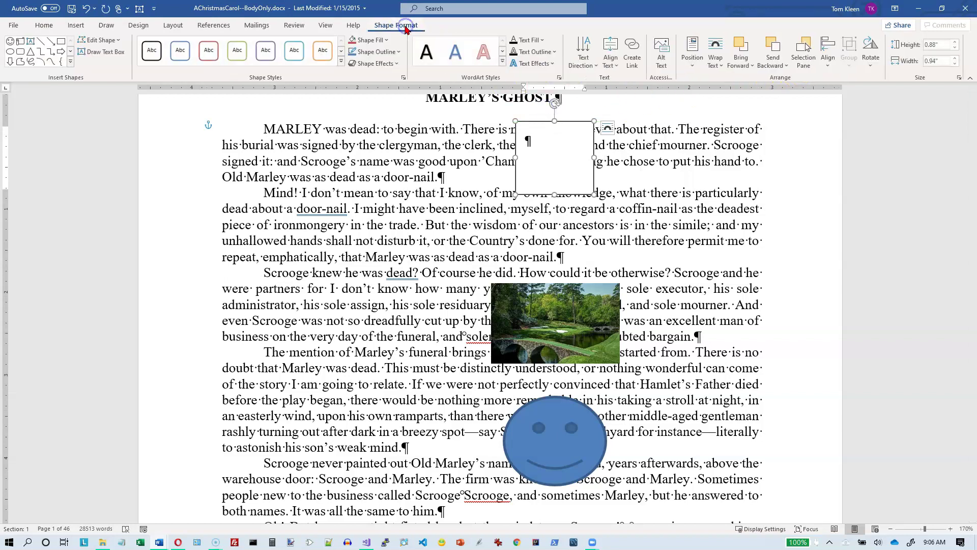
left_click(535, 163)
left_click(556, 162)
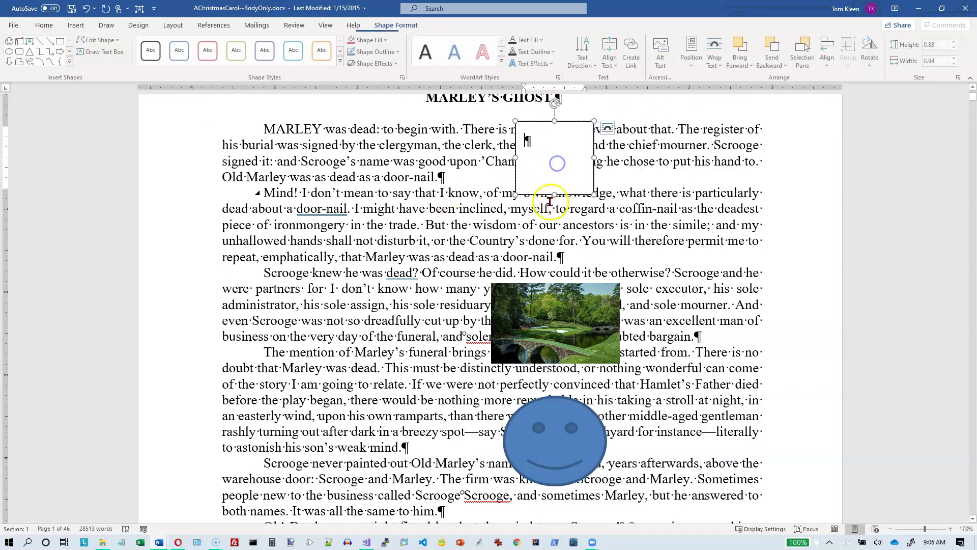
left_click(539, 294, "ctrl")
left_click(543, 406, "ctrl")
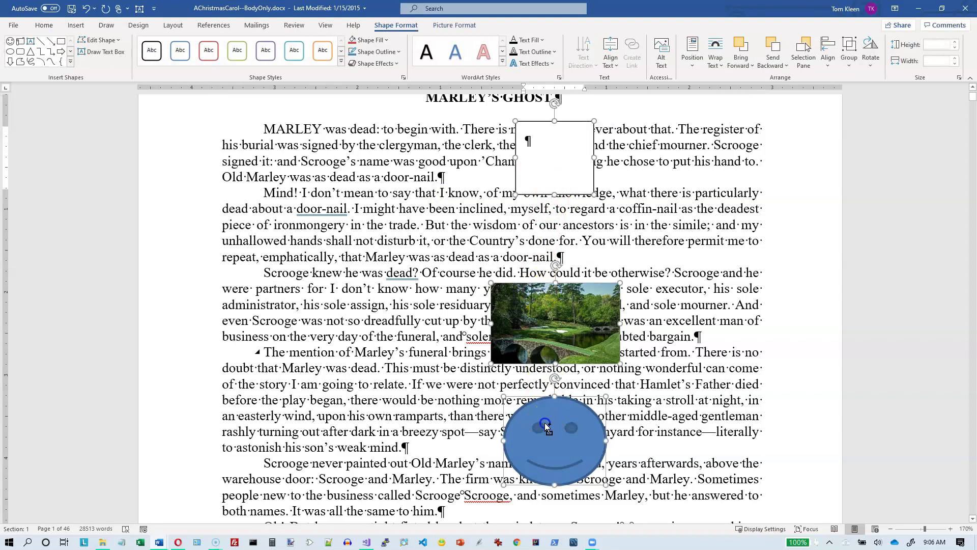
left_click(822, 69)
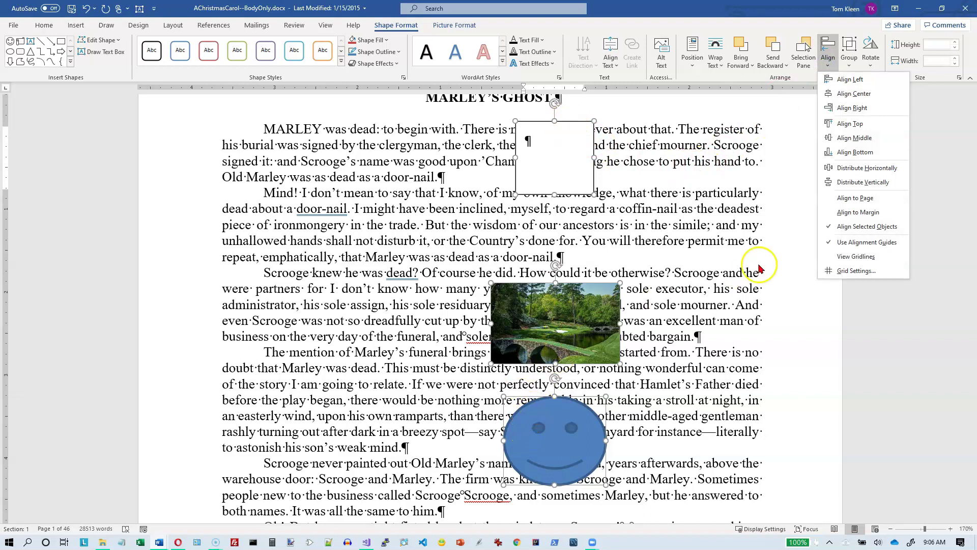
left_click(857, 182)
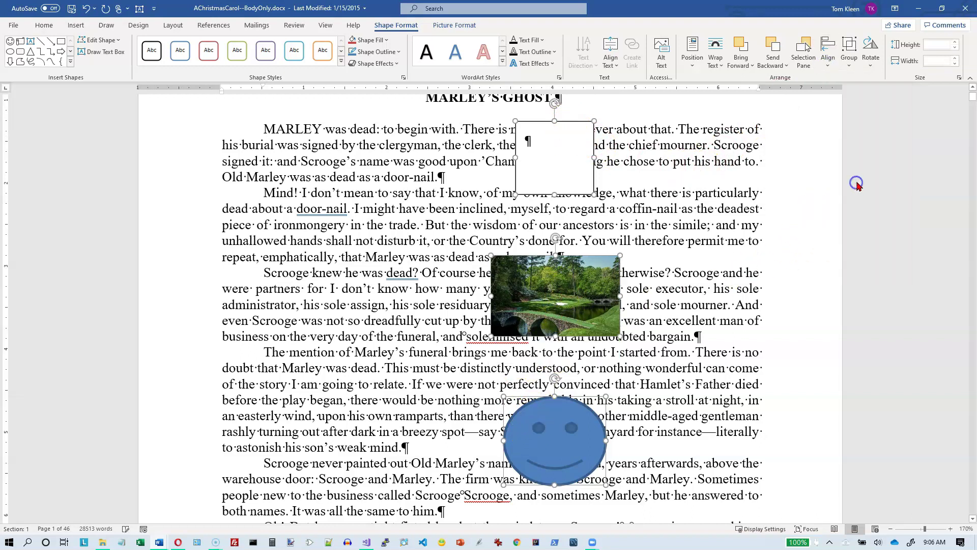